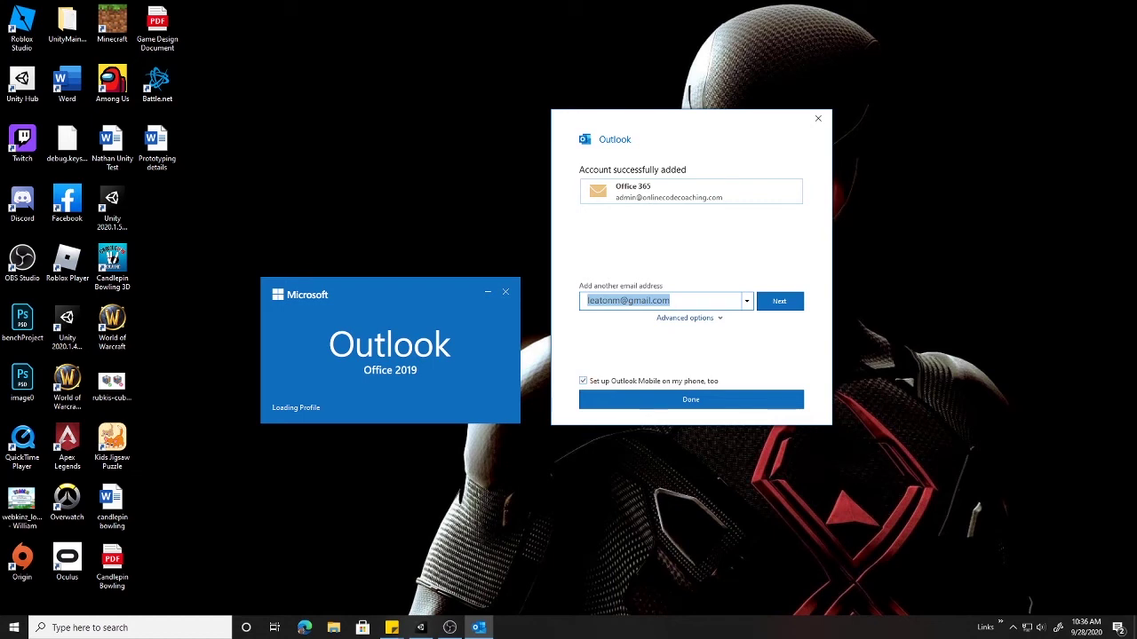
Step: Finish setup without Outlook Mobile, reposition the Outlook windows, and narrow the folder list
click(582, 381)
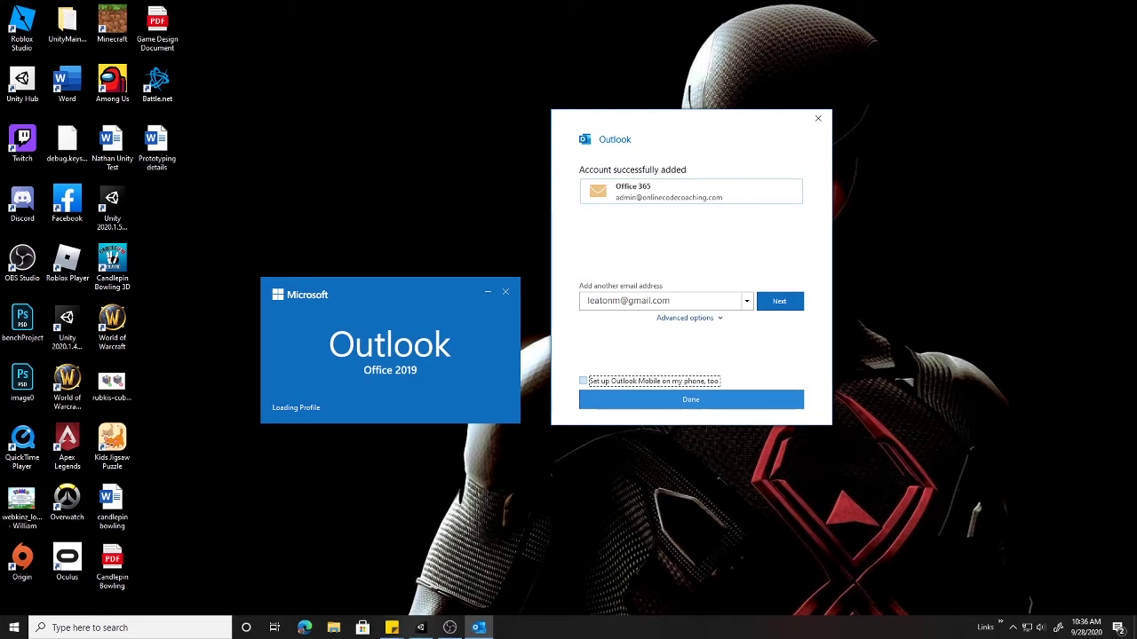
key(Return)
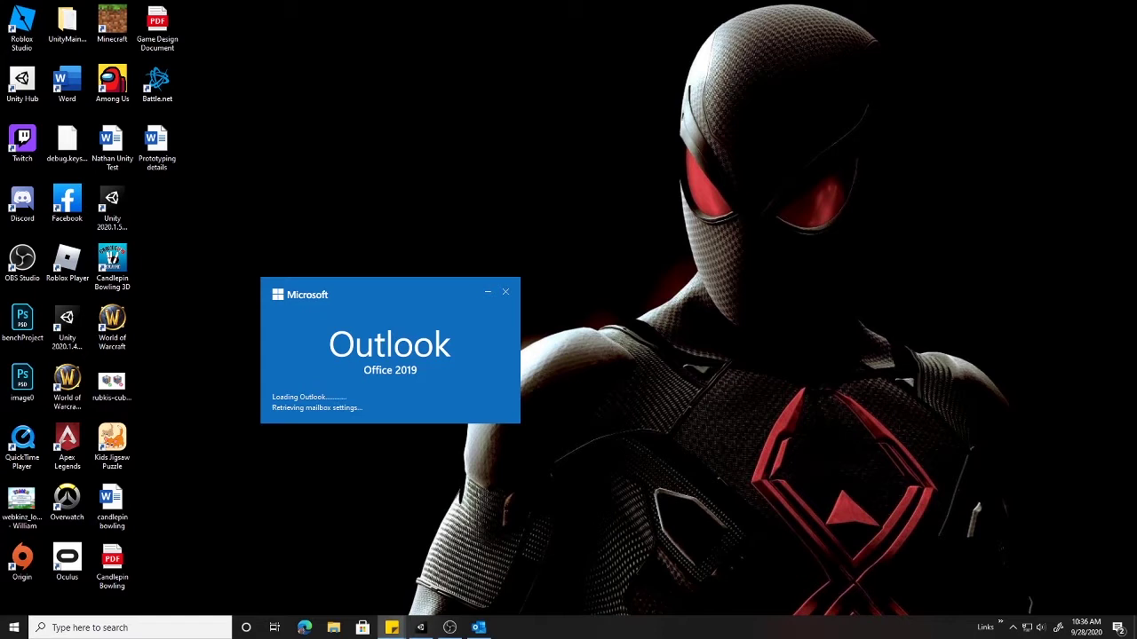
drag(374, 280, 510, 214)
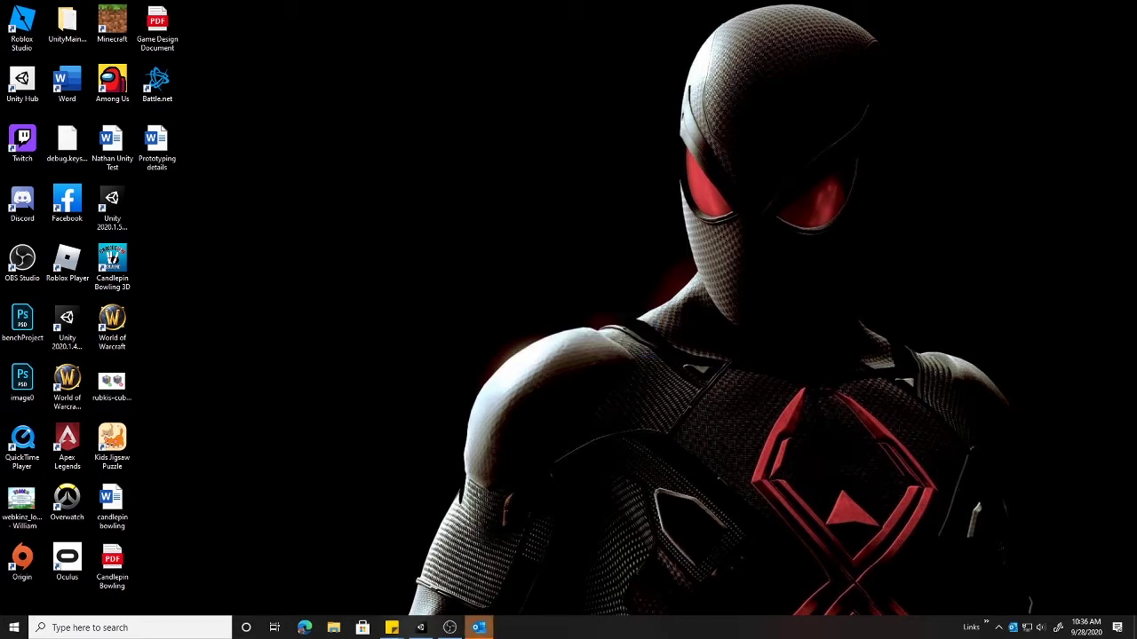
mouse_move(11, 153)
mouse_down()
mouse_move(672, 82)
mouse_move(615, 1)
mouse_up()
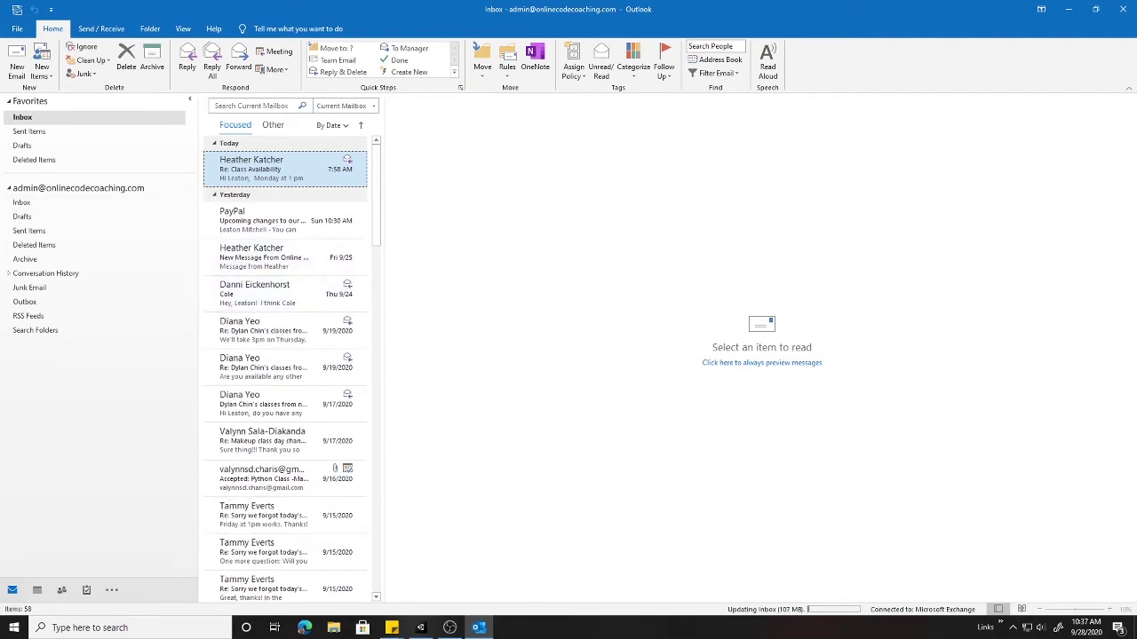
drag(199, 258, 164, 253)
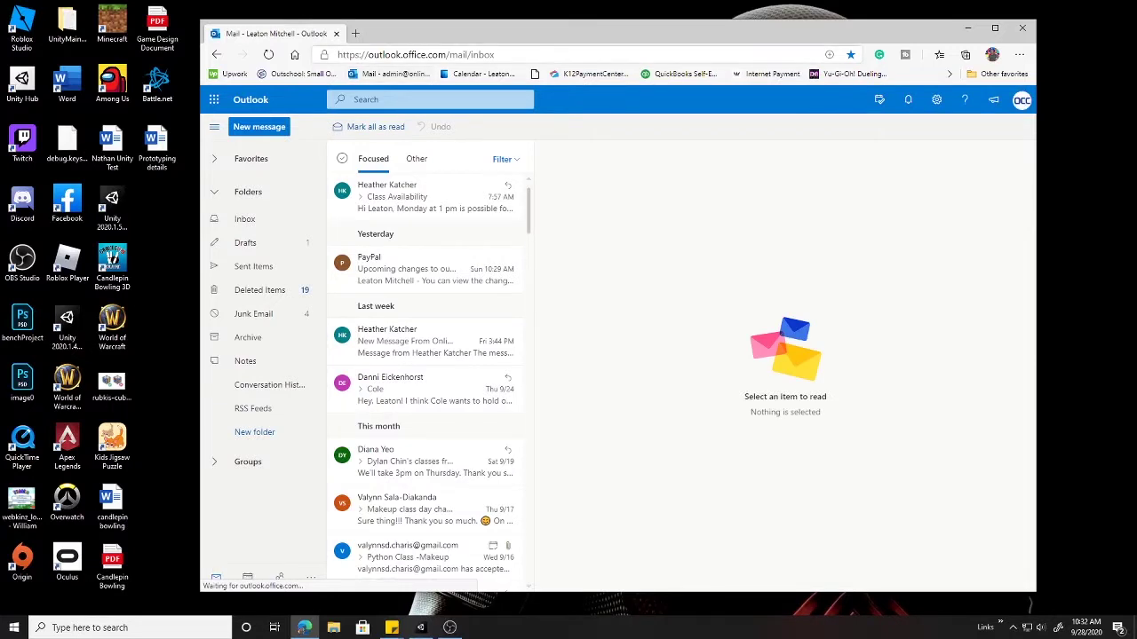
Step: Check the web address, Office app list and signed-in account, then close the web mail
drag(337, 54, 495, 55)
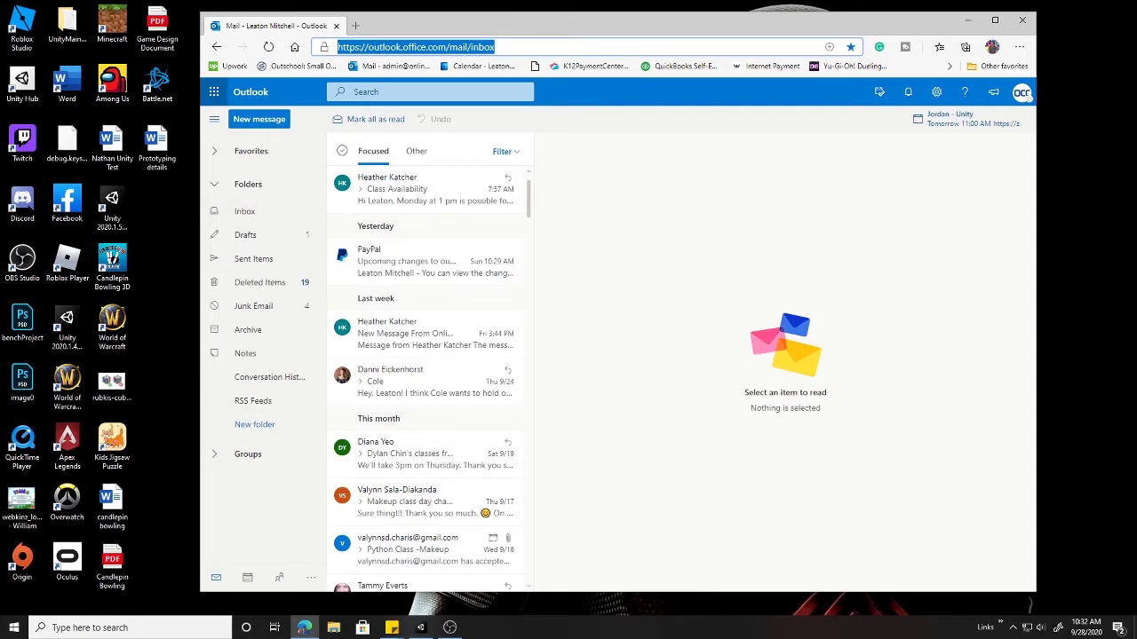
key(Escape)
click(214, 91)
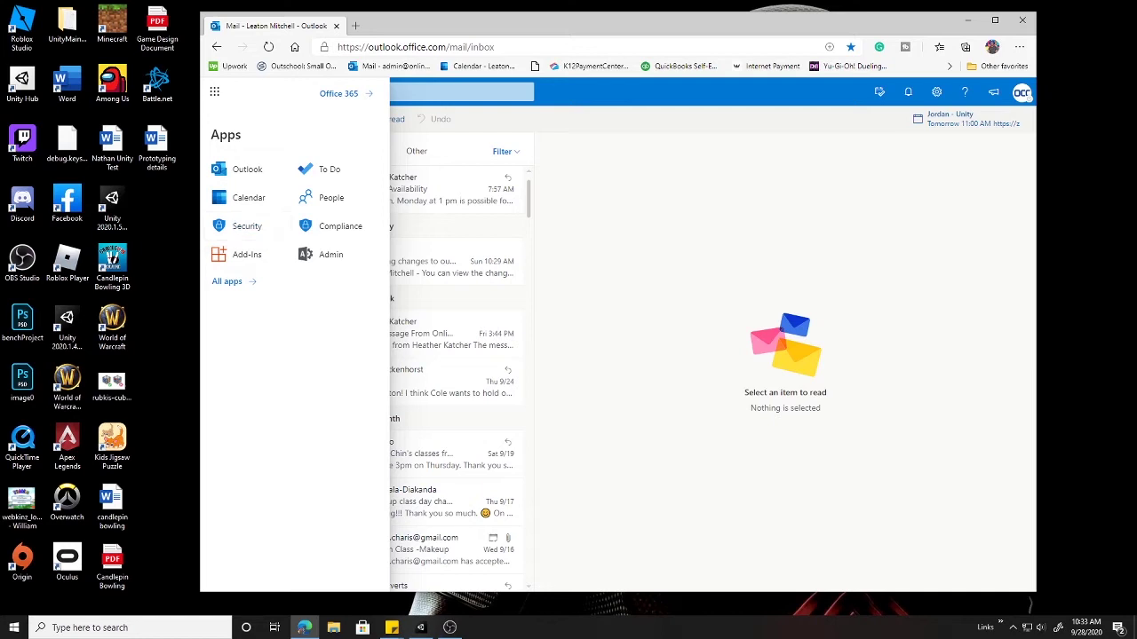
key(ctrl+l)
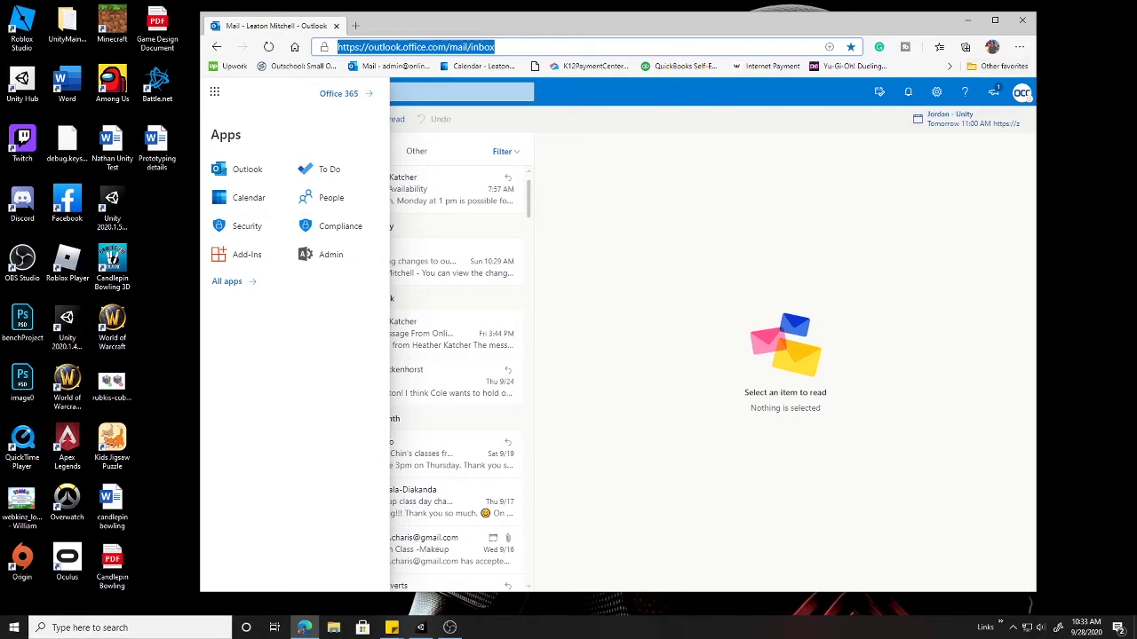
click(1021, 92)
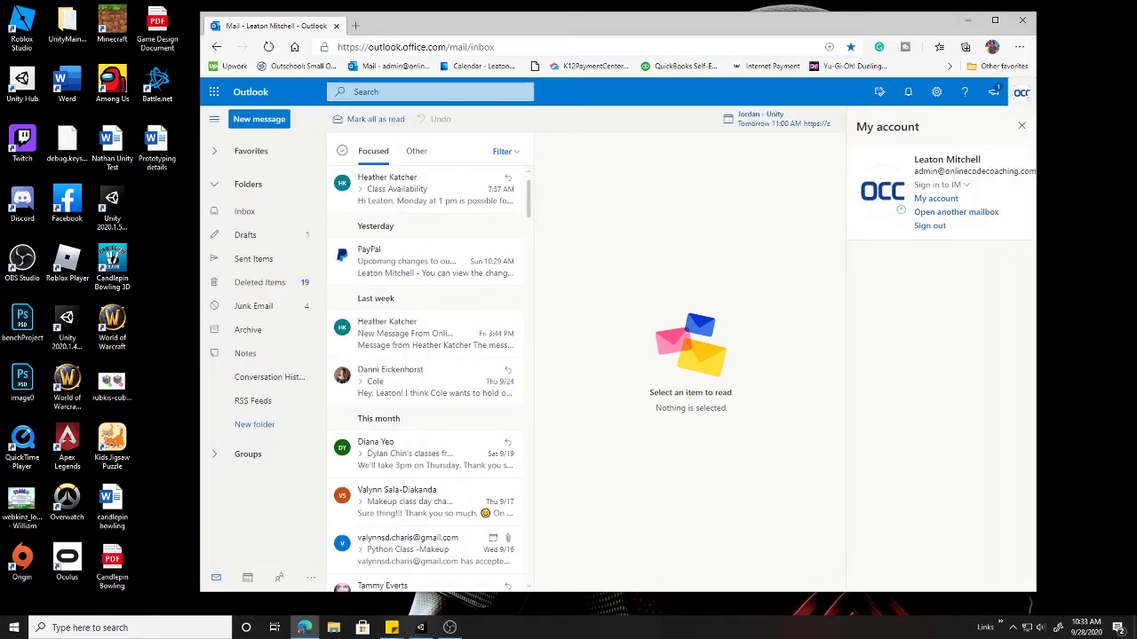
click(1022, 19)
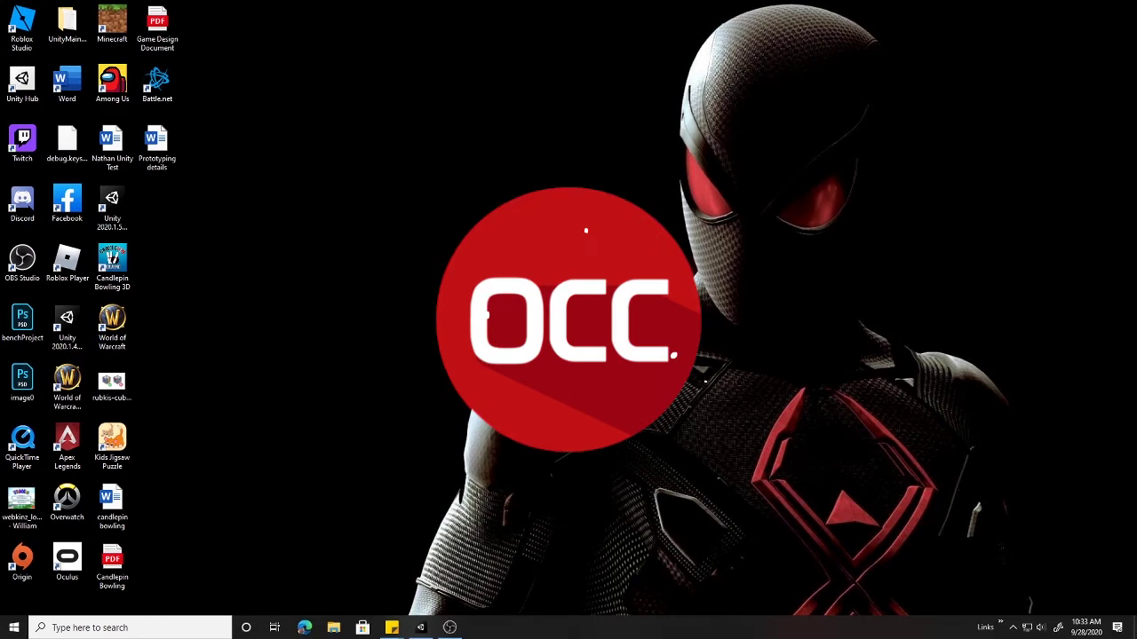
Step: Search the Start menu for 'out' and launch the Outlook desktop app
key(super)
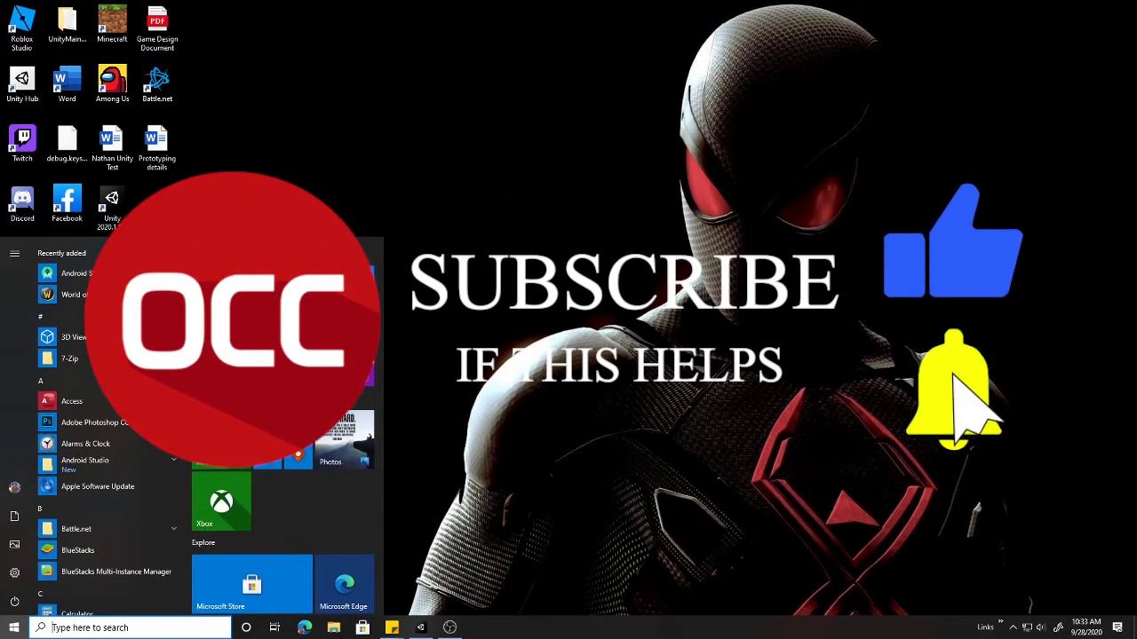
text(ou)
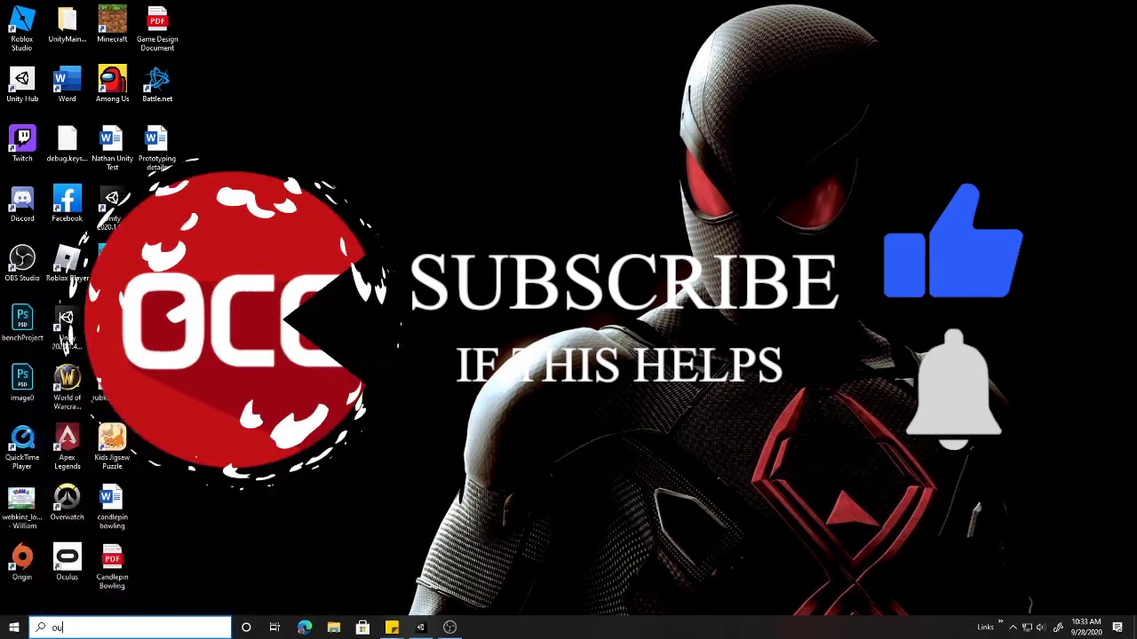
text(t)
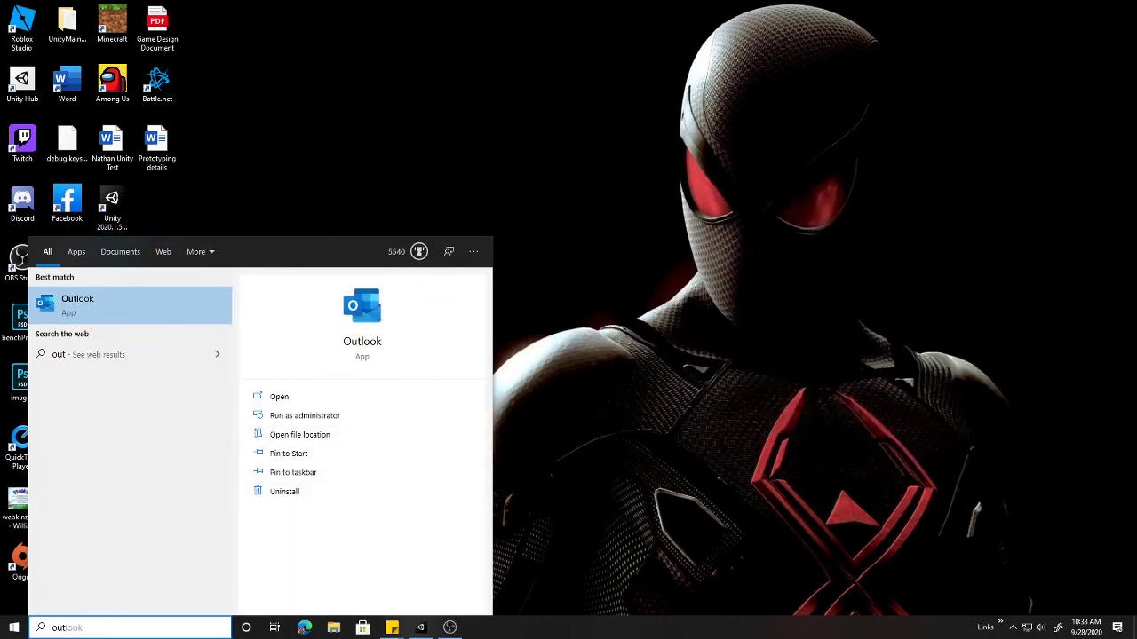
key(Return)
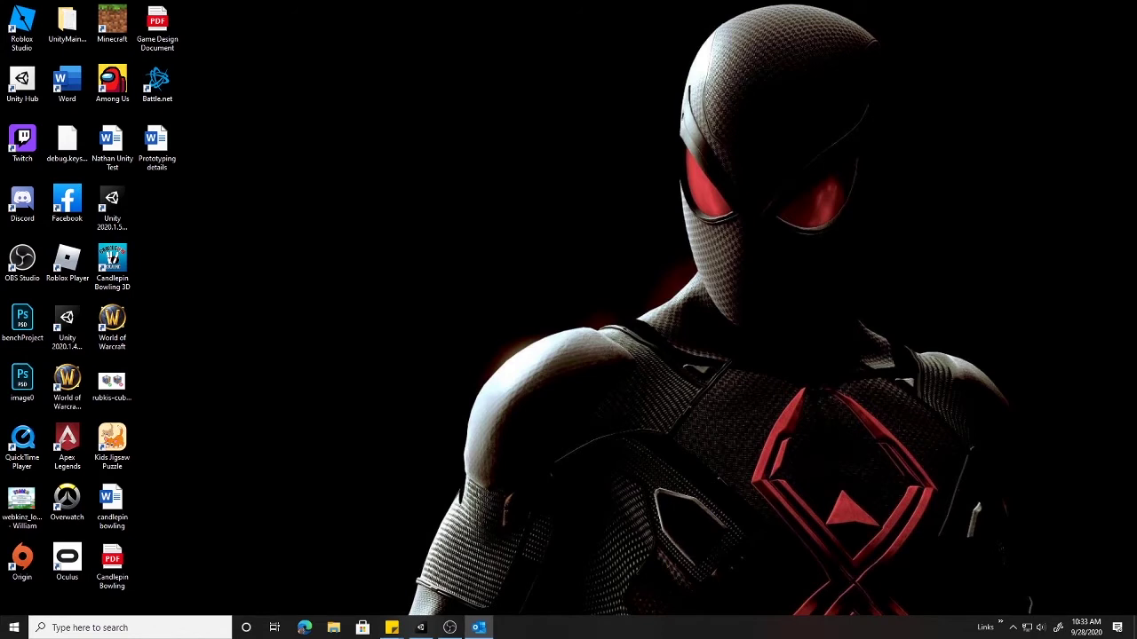
Step: Move the sign-in window apart from the Outlook loading window
drag(472, 139, 553, 147)
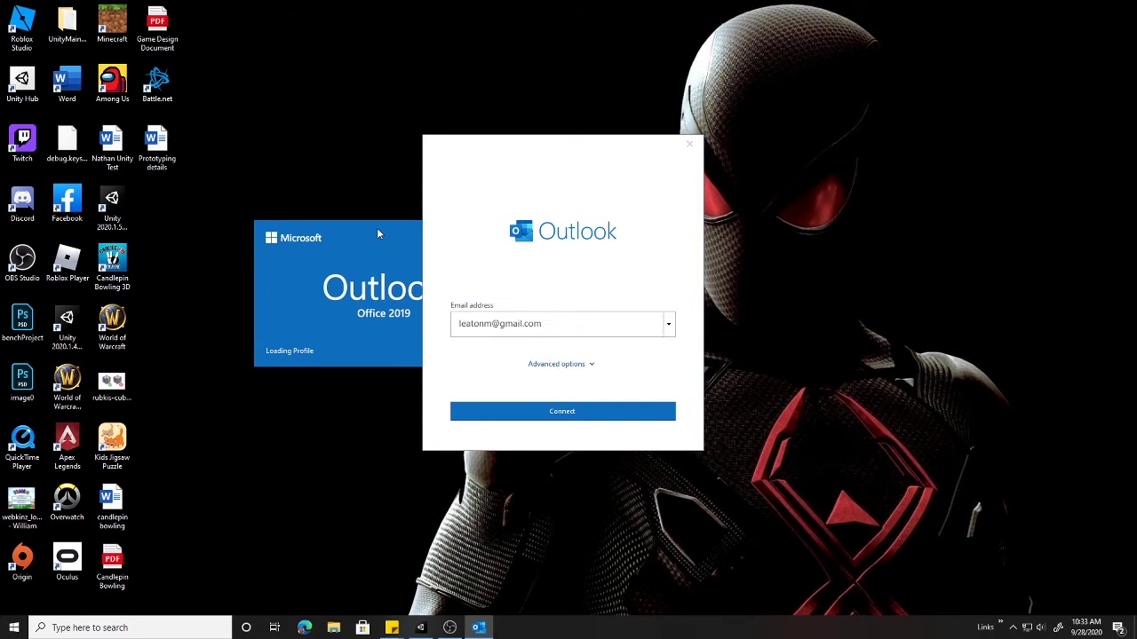
mouse_move(528, 140)
mouse_down()
mouse_move(680, 144)
mouse_move(657, 115)
mouse_up()
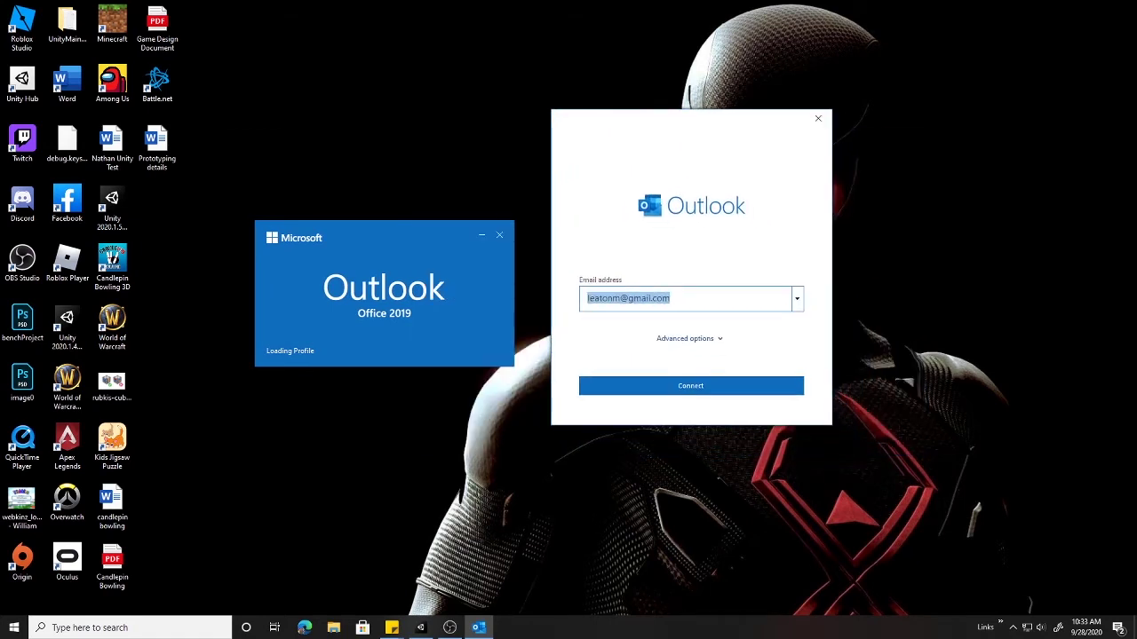
drag(378, 232, 386, 289)
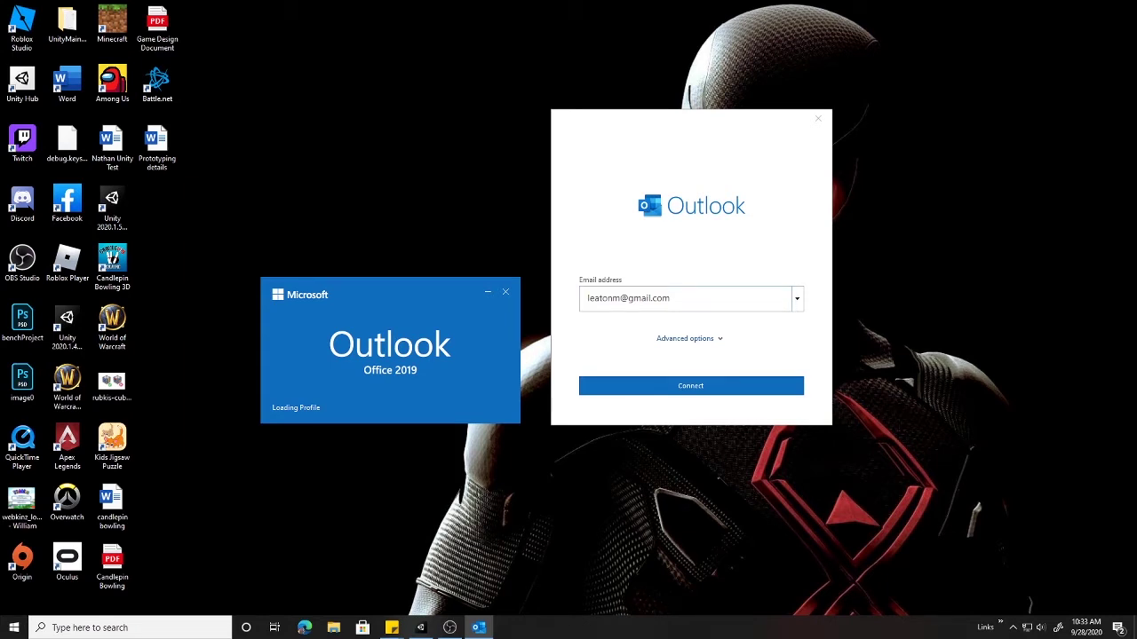
click(796, 299)
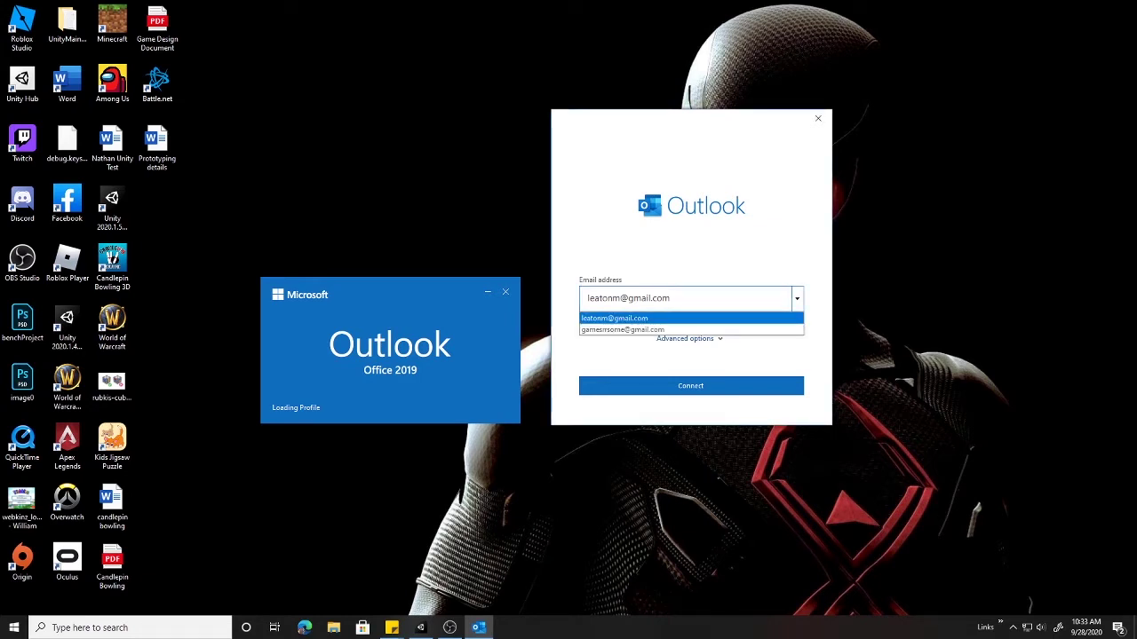
key(Return)
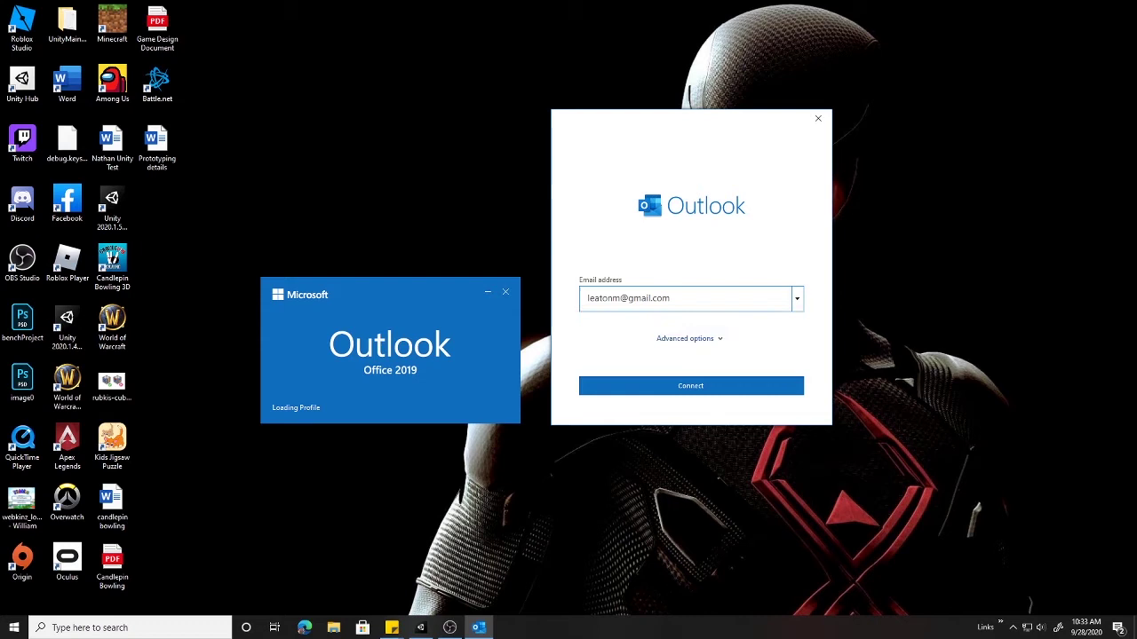
key(ctrl+a)
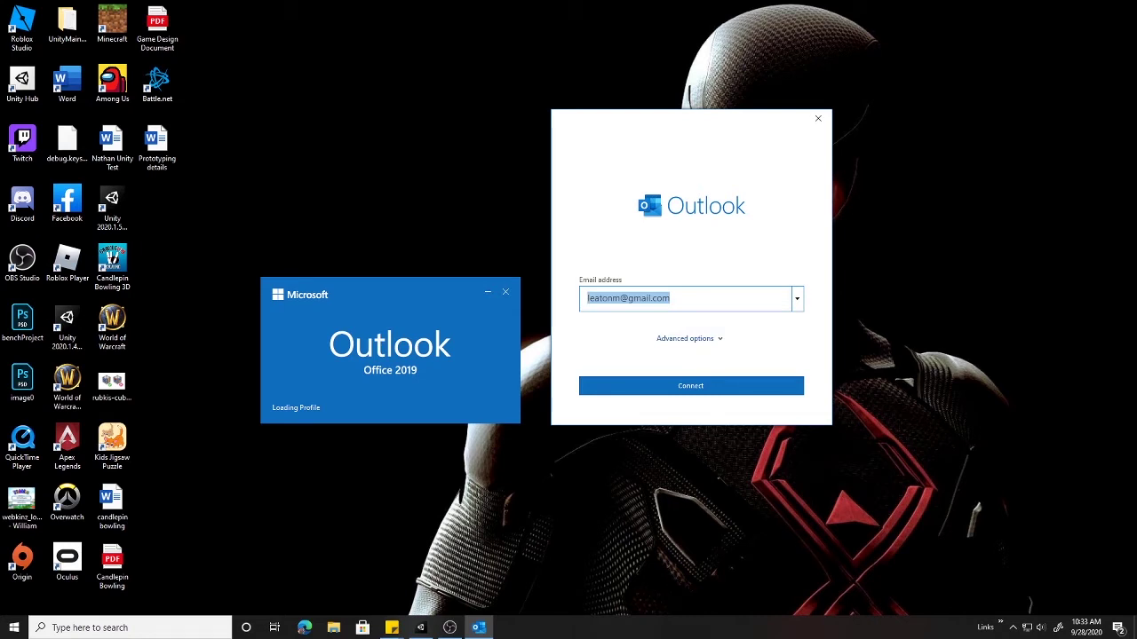
key(BackSpace)
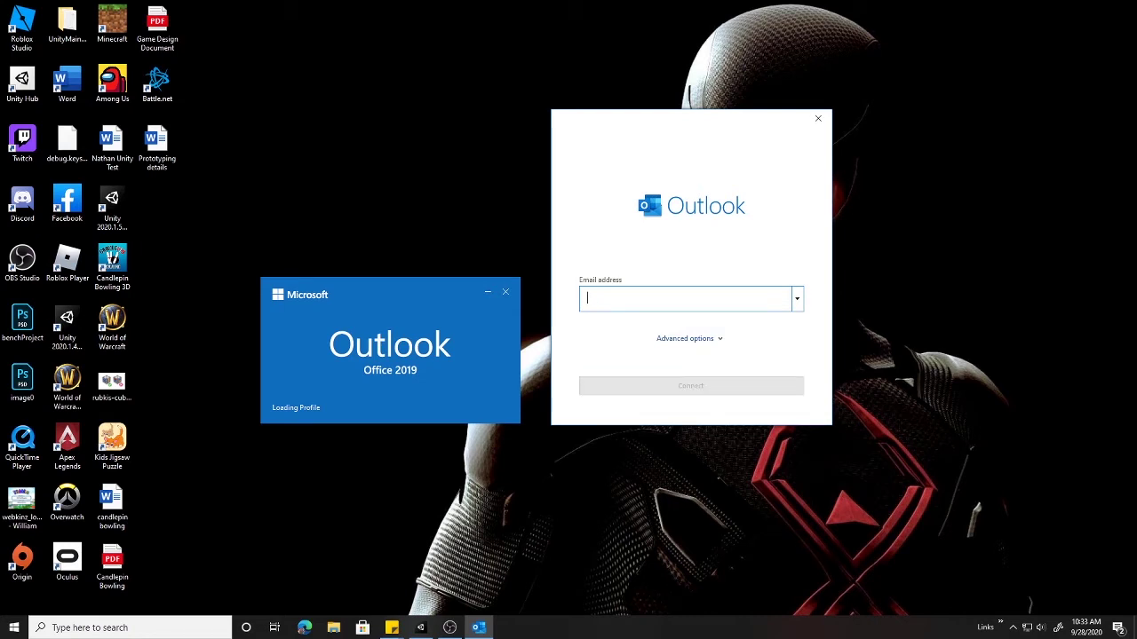
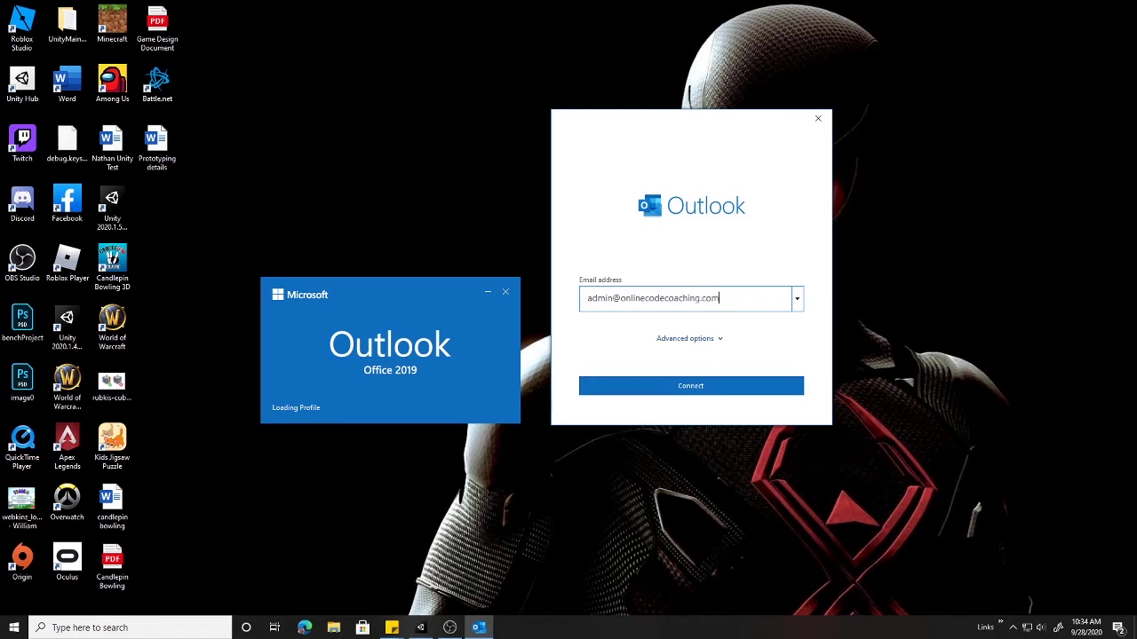
key(Return)
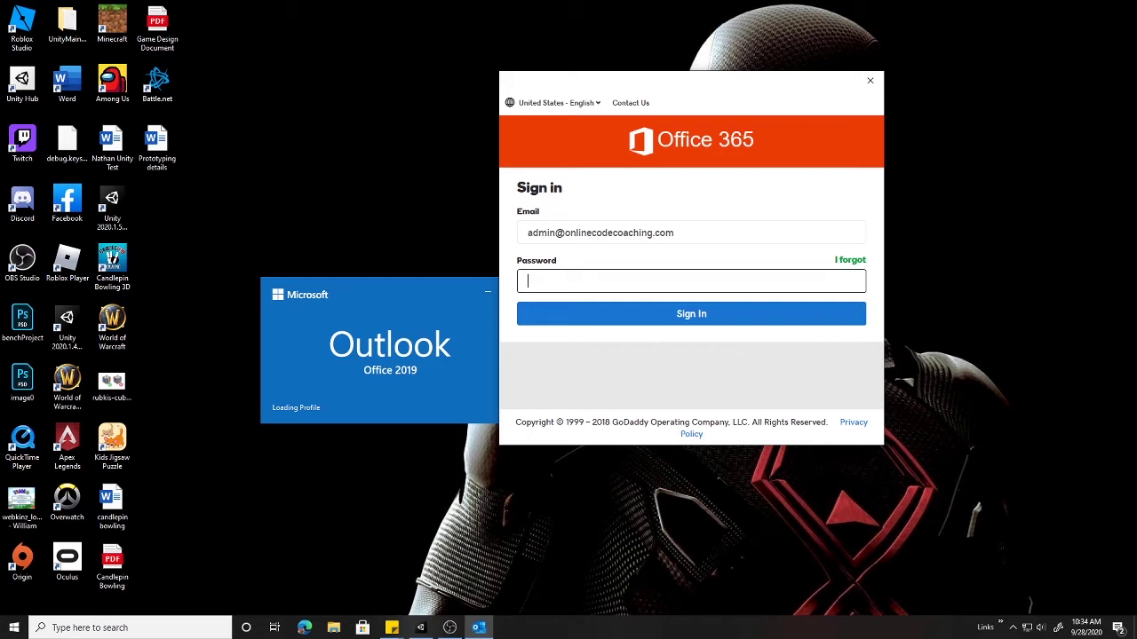
key(Return)
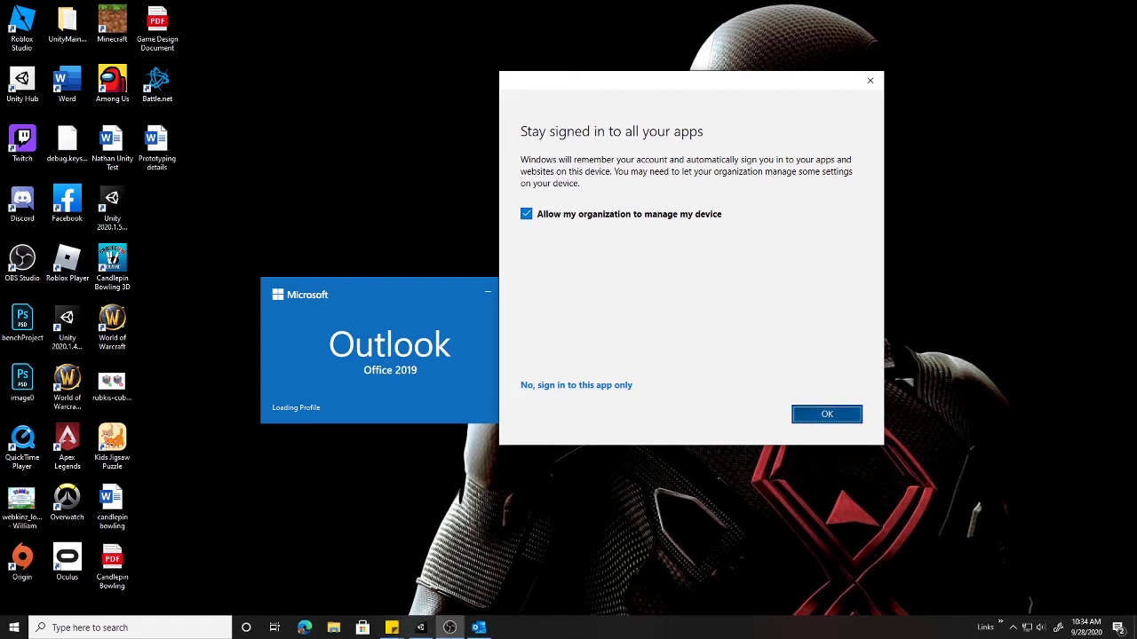
Step: Accept staying signed in, leaving organization device management enabled
key(Return)
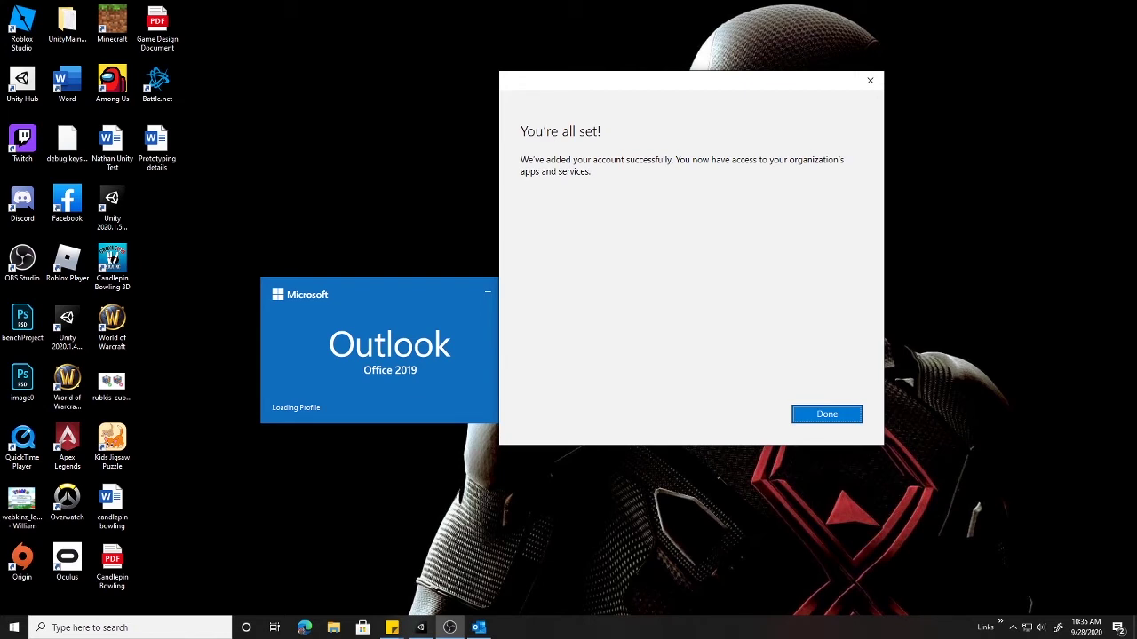
Step: Nudge the dialog aside and confirm Done on the 'You're all set!' dialog
mouse_move(660, 86)
mouse_down()
mouse_move(728, 84)
mouse_move(689, 89)
mouse_up()
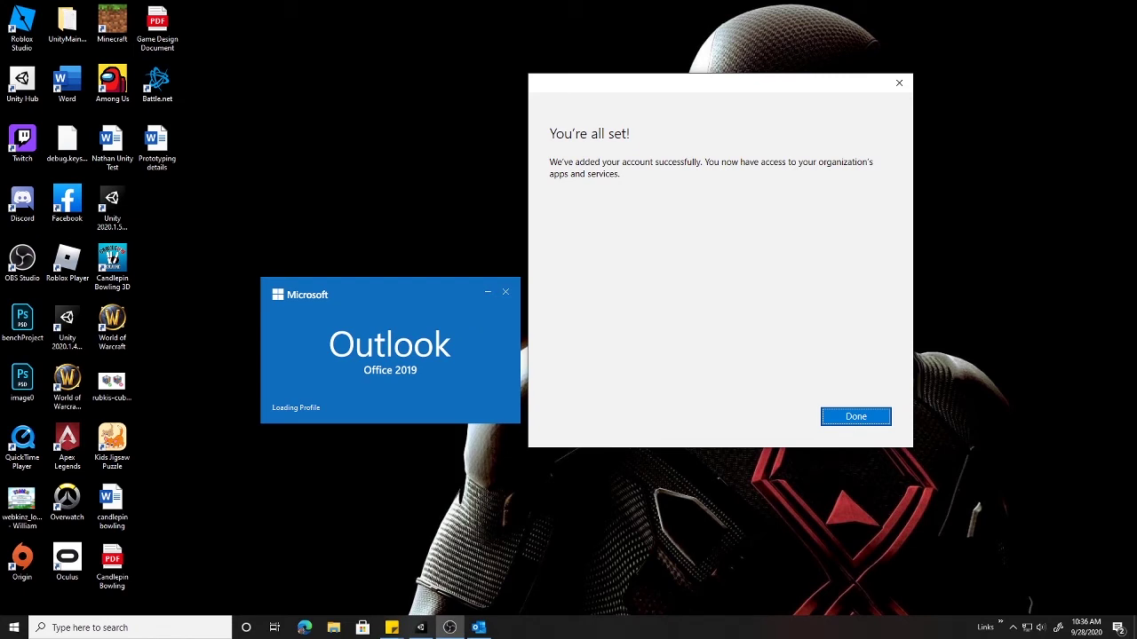
key(Return)
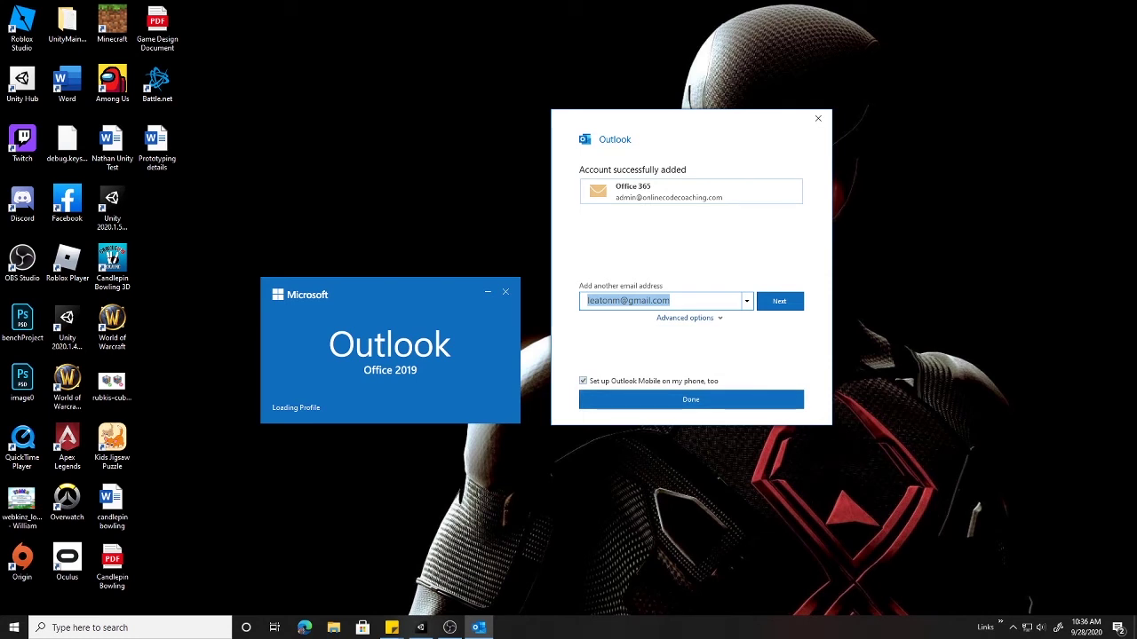
Step: Uncheck Outlook Mobile setup, finish with Done, and move the loading window right
key(Tab)
key(space)
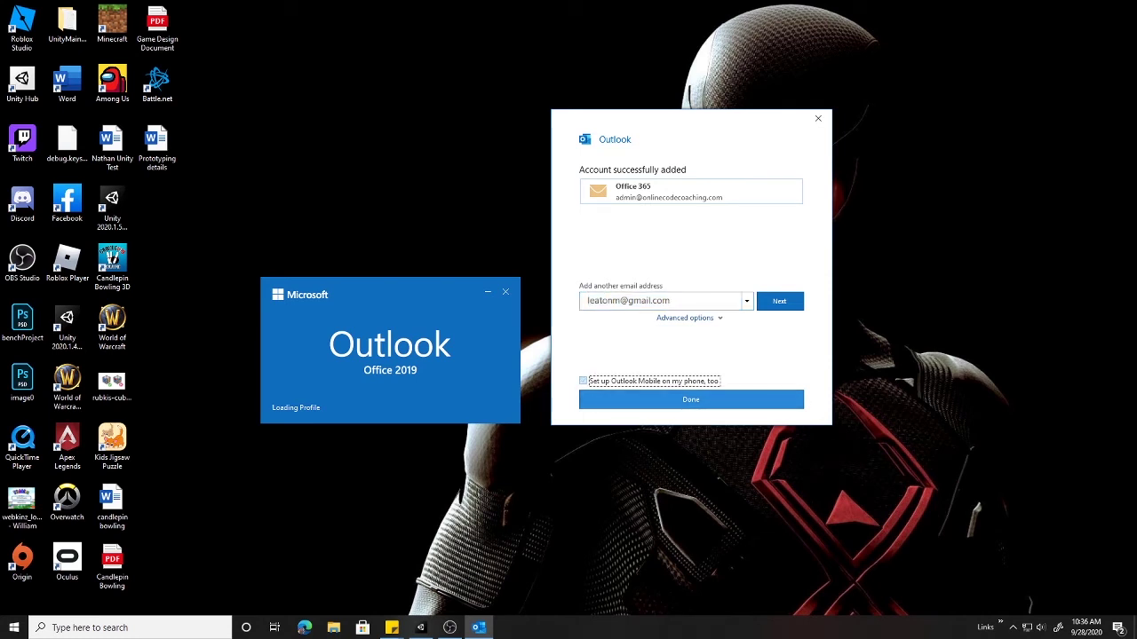
key(Tab)
key(Return)
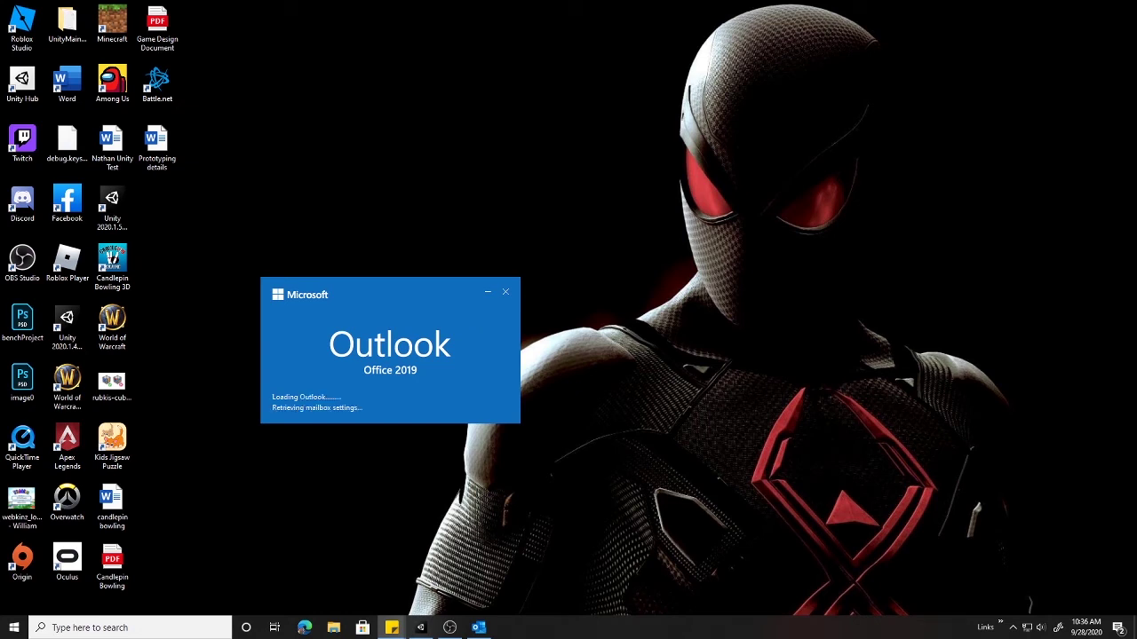
mouse_move(381, 285)
mouse_down()
mouse_move(463, 262)
mouse_move(517, 220)
mouse_up()
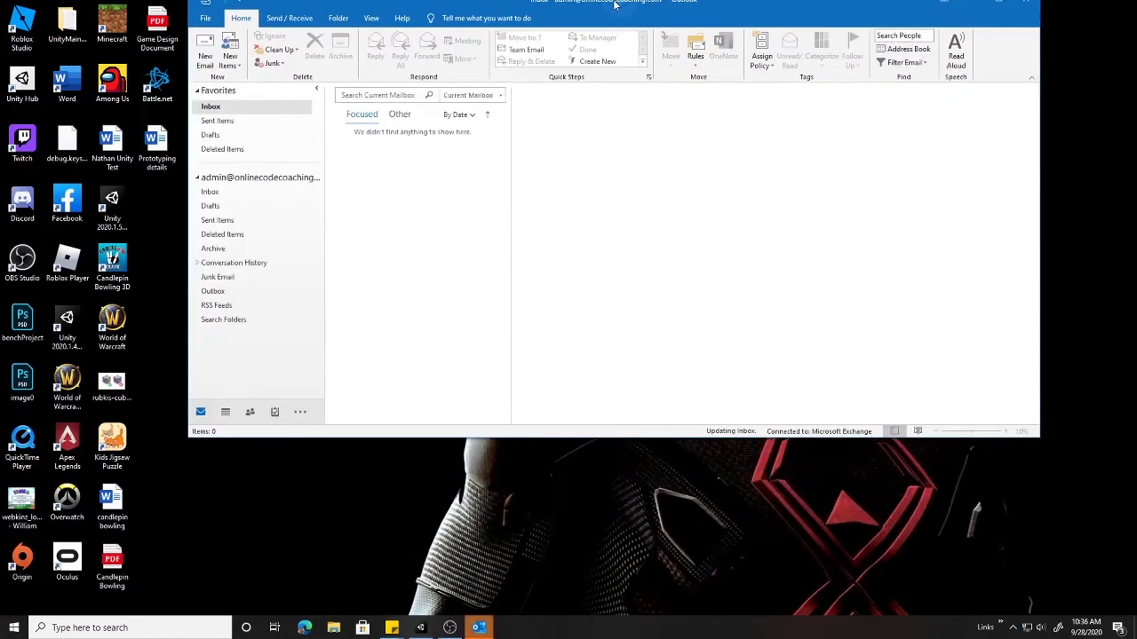
Step: Maximize Outlook and narrow the folder pane to widen the 179-item message list
drag(680, 95, 617, 4)
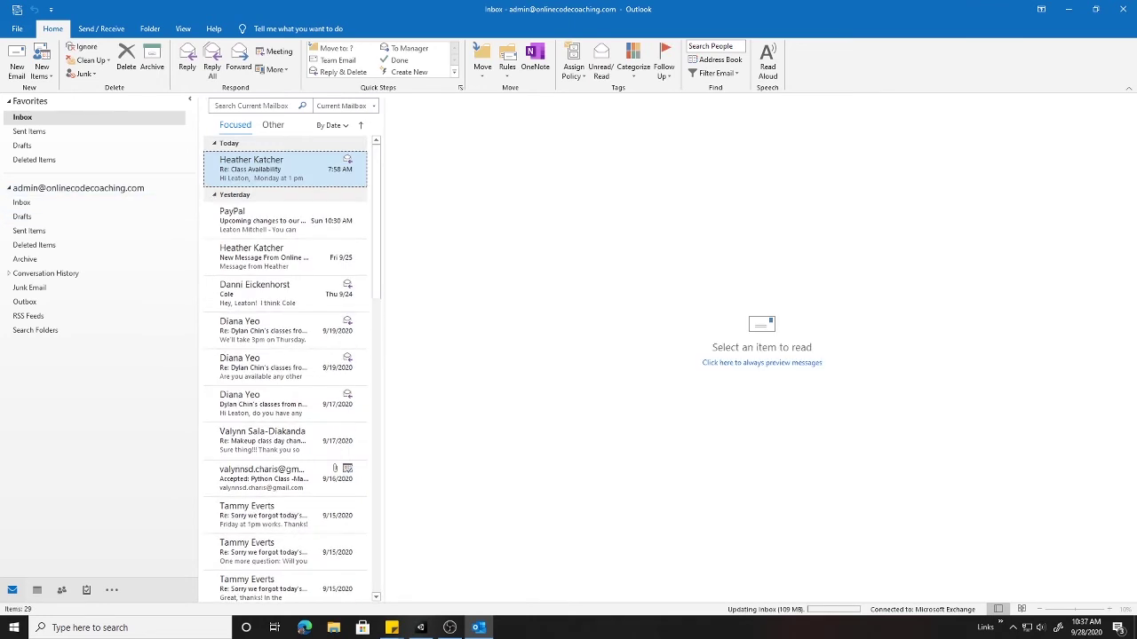
drag(198, 266, 163, 266)
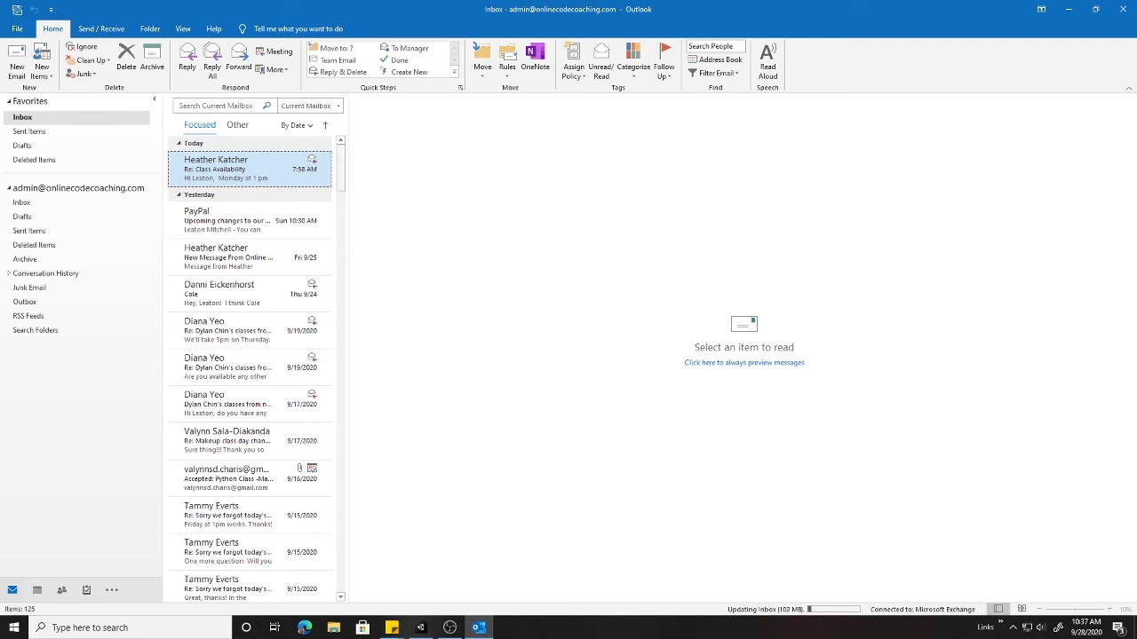
scroll(325, 468, down, 5)
scroll(325, 469, down, 10)
scroll(325, 469, up, 10)
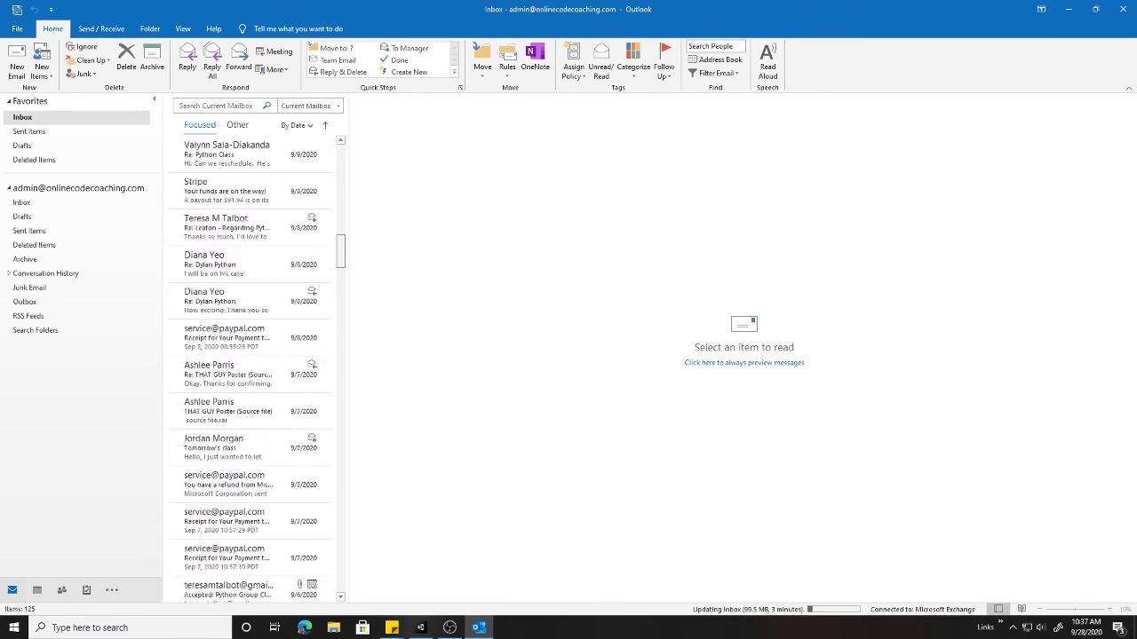
scroll(325, 469, up, 5)
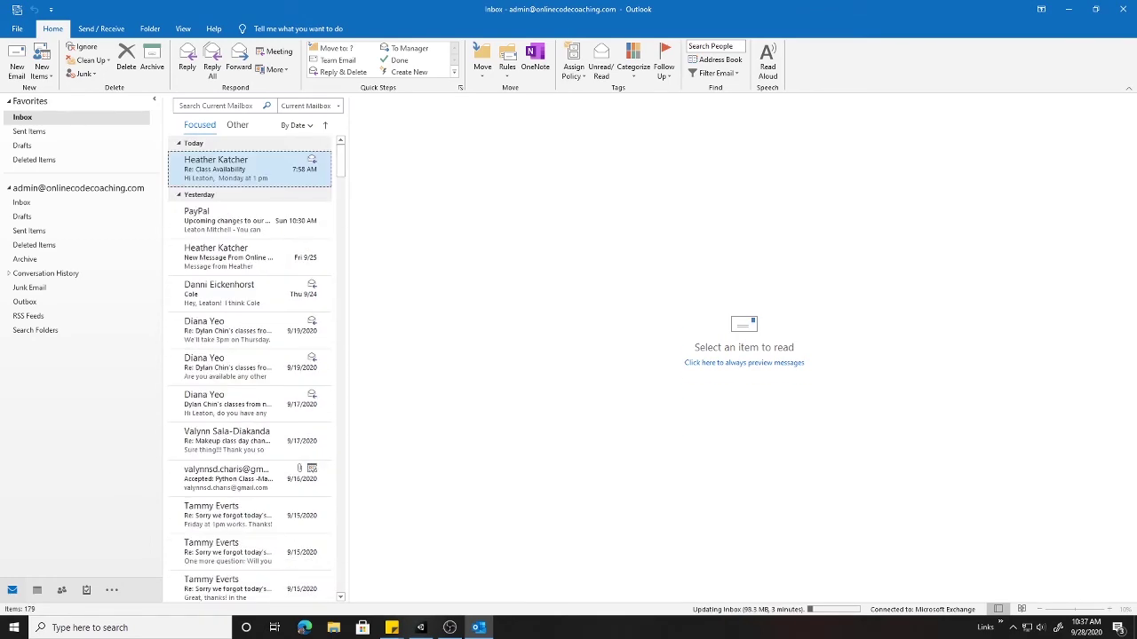